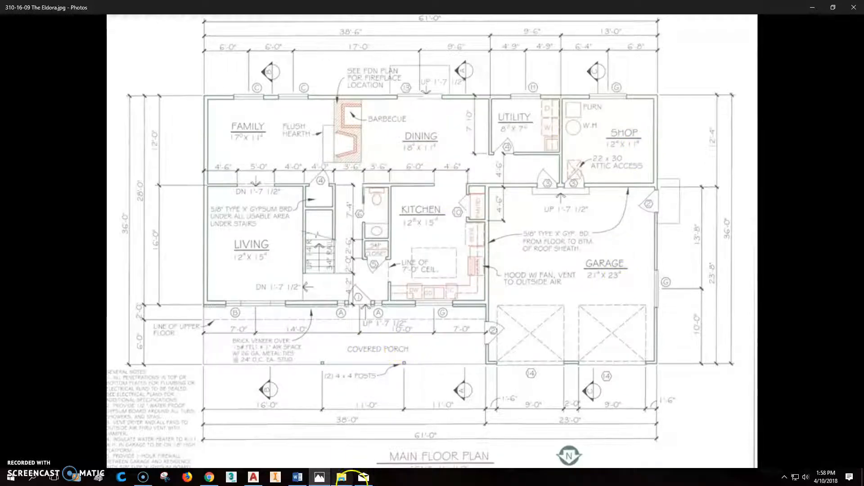
# Switch to the Eldora.dwg drawing in AutoCAD and add the multiline text FAMILY at height 12 in the upper-left room
pyautogui.click(253, 477)
pyautogui.moveTo(275, 171); pyautogui.dragTo(313, 167, button='middle')
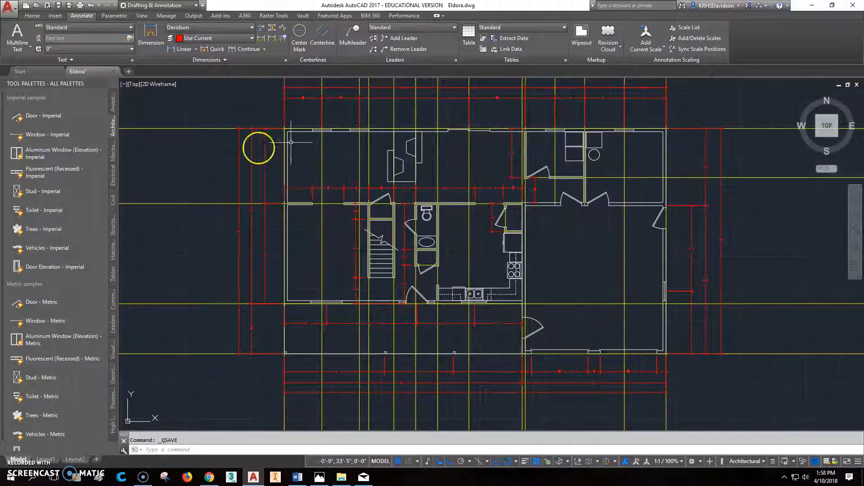
pyautogui.click(17, 35)
pyautogui.click(344, 161)
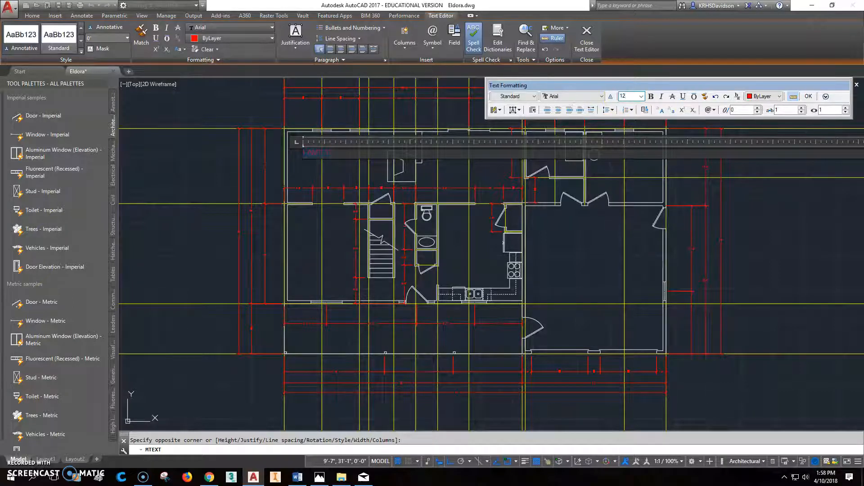
pyautogui.press('Return')
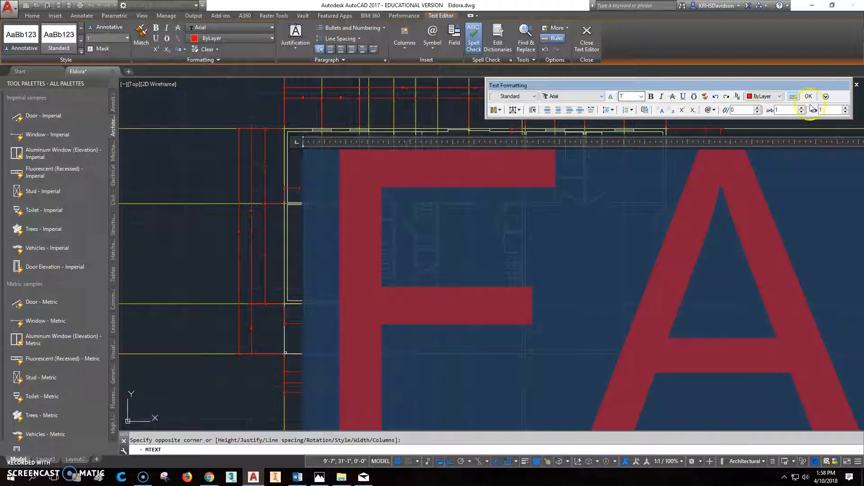
pyautogui.click(809, 96)
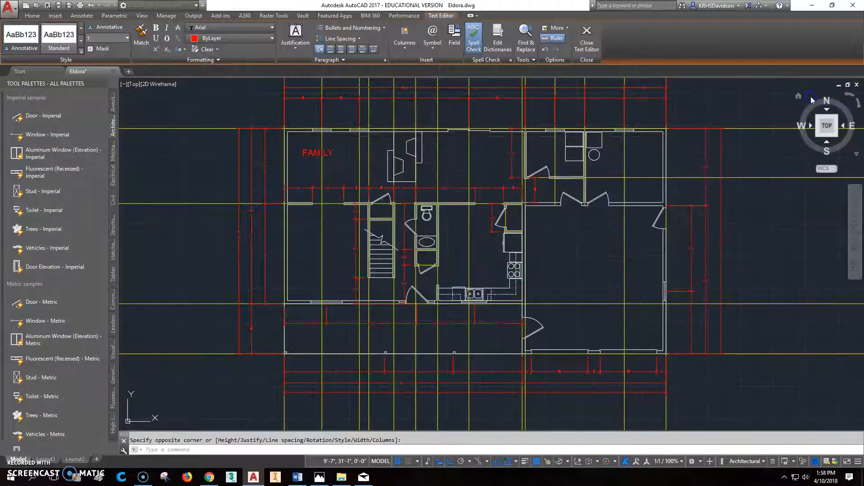
# Move the FAMILY text slightly right and down inside the family room, with Ortho turned off
pyautogui.write('m')
pyautogui.press('Return')
pyautogui.click(324, 154)
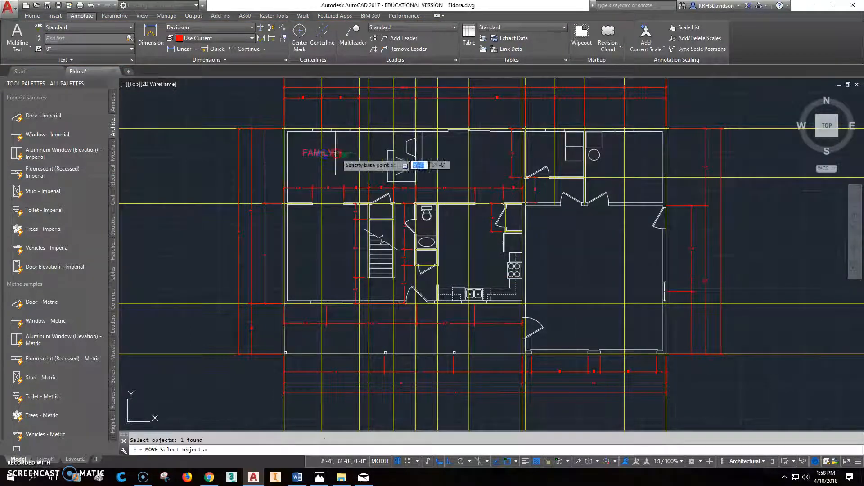
pyautogui.press('Return')
pyautogui.click(150, 154)
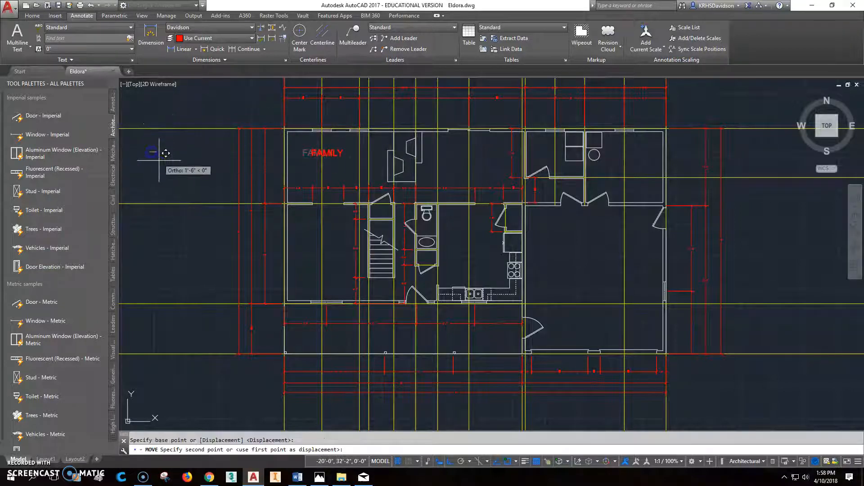
pyautogui.press('F8')
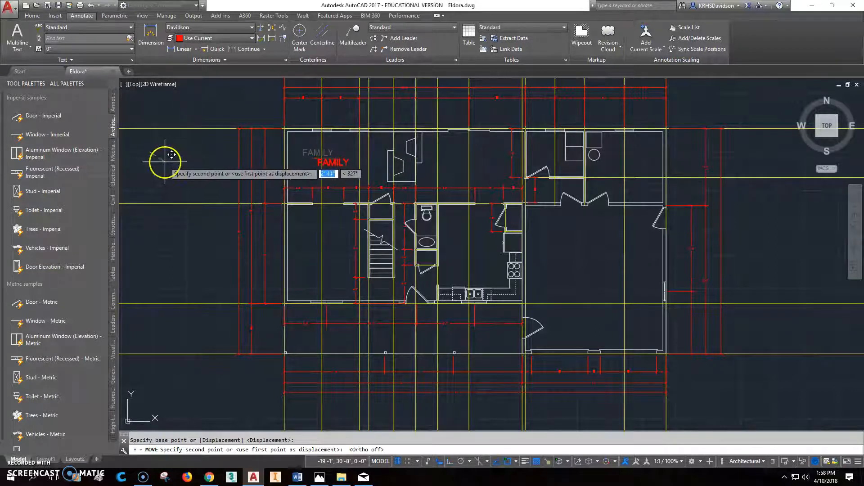
pyautogui.click(169, 163)
# Set the justification of the FAMILY text to middle center
pyautogui.moveTo(258, 200); pyautogui.dragTo(207, 179, button='middle')
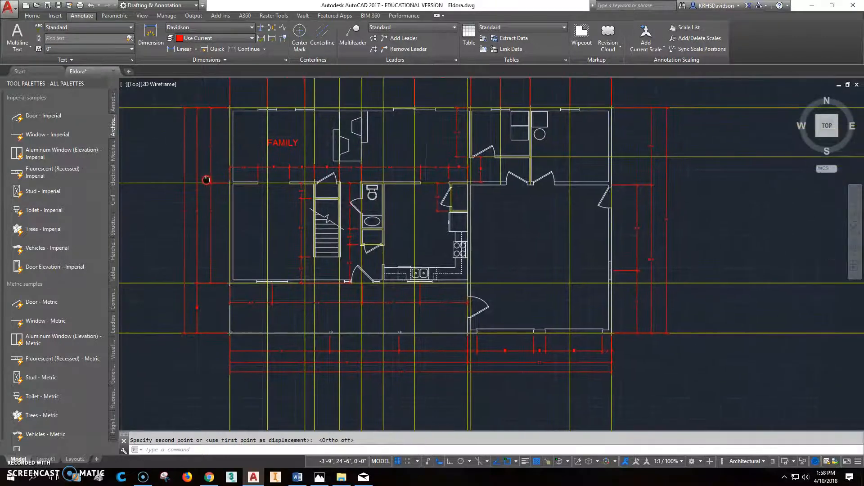
pyautogui.doubleClick(283, 144)
pyautogui.moveTo(300, 144); pyautogui.dragTo(258, 139)
pyautogui.click(134, 99)
pyautogui.click(157, 151)
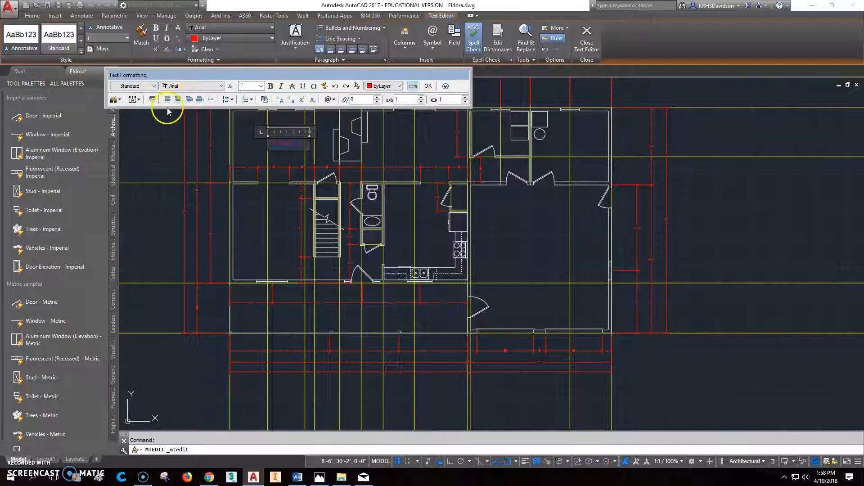
pyautogui.click(428, 86)
# Reposition the FAMILY label to the left so that it sits between the family room's outer wall and the fireplace
pyautogui.click(289, 141)
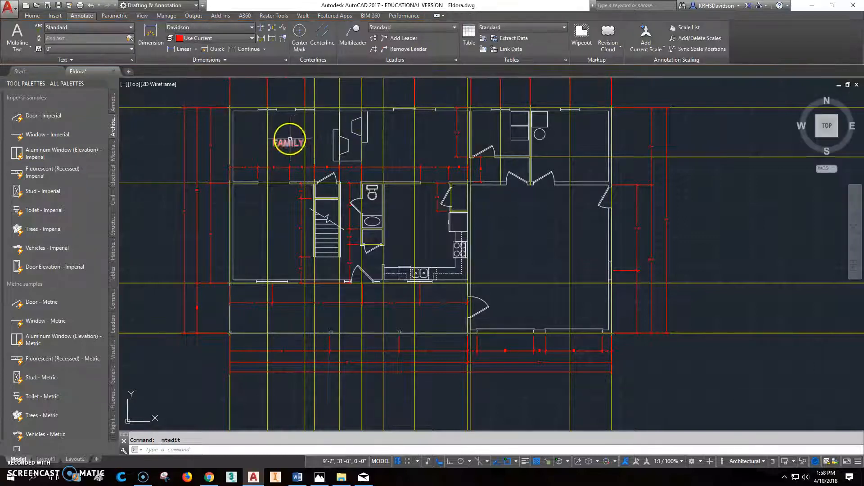
pyautogui.click(289, 142)
pyautogui.click(246, 120)
pyautogui.click(247, 122)
pyautogui.click(275, 142)
pyautogui.click(274, 145)
pyautogui.press('Escape')
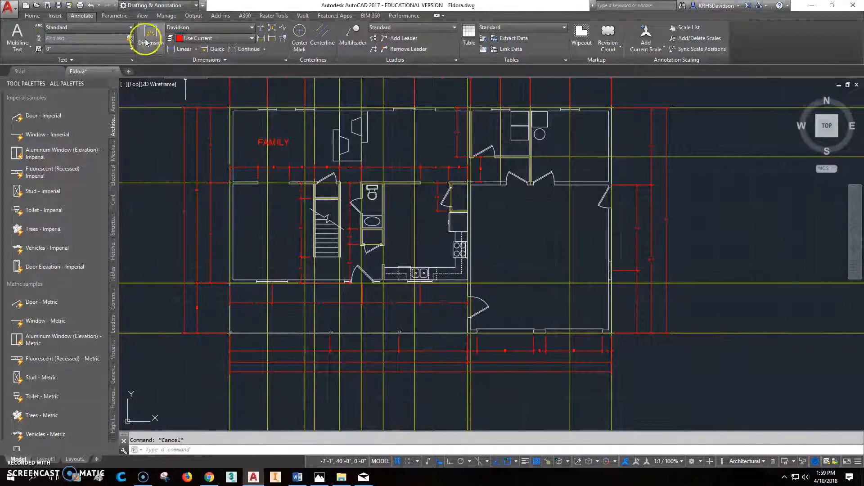
# Copy the FAMILY label into the living room below, using a Nearest snap for the placement point
pyautogui.click(32, 15)
pyautogui.click(118, 38)
pyautogui.click(272, 142)
pyautogui.press('Return')
pyautogui.click(274, 142)
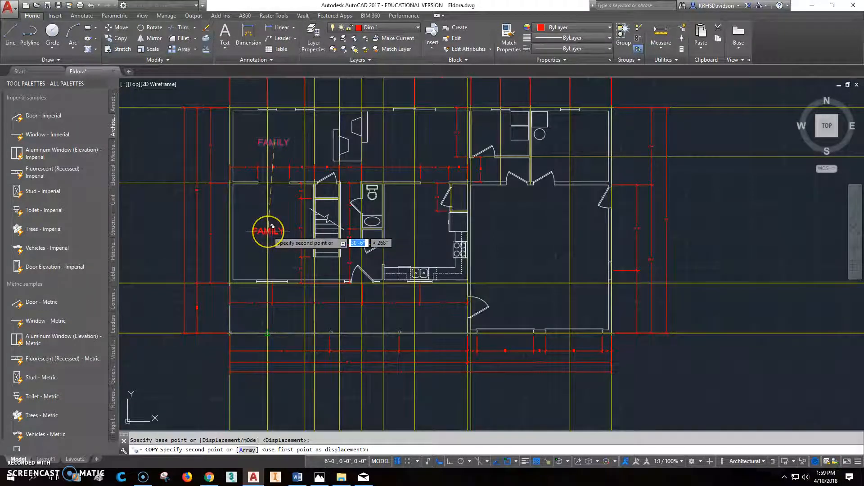
pyautogui.keyDown('shift'); pyautogui.rightClick(268, 234); pyautogui.keyUp('shift')
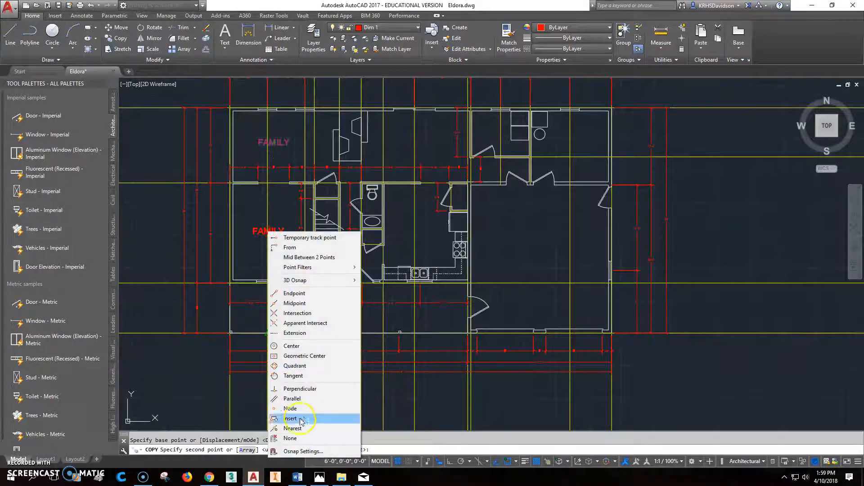
pyautogui.click(297, 430)
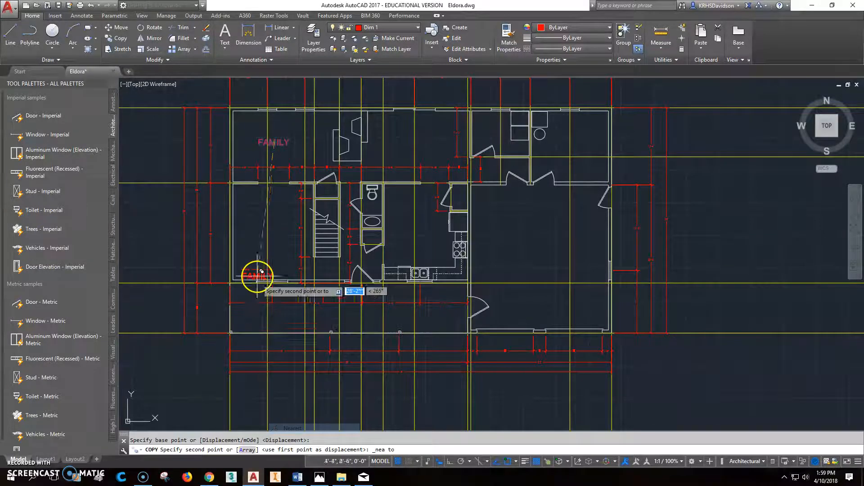
pyautogui.click(270, 229)
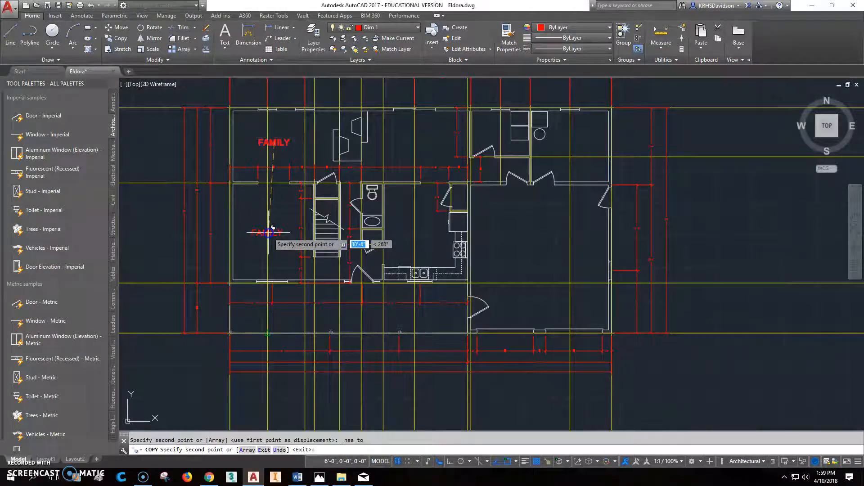
# Place further copies of the FAMILY label in the dining, utility, garage and shop rooms and end the Copy command
pyautogui.click(423, 223)
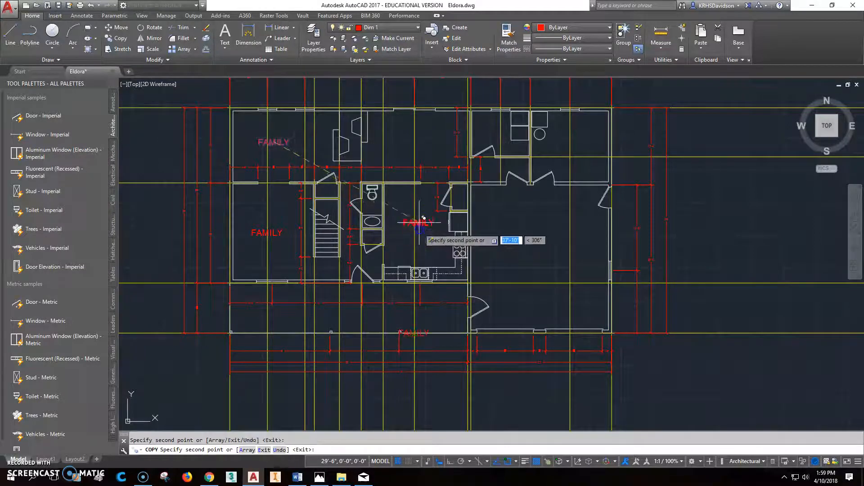
pyautogui.click(425, 135)
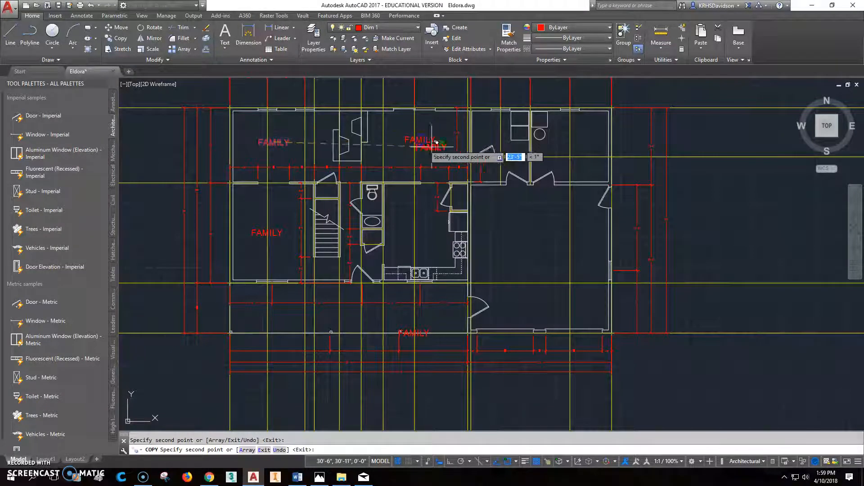
pyautogui.click(498, 127)
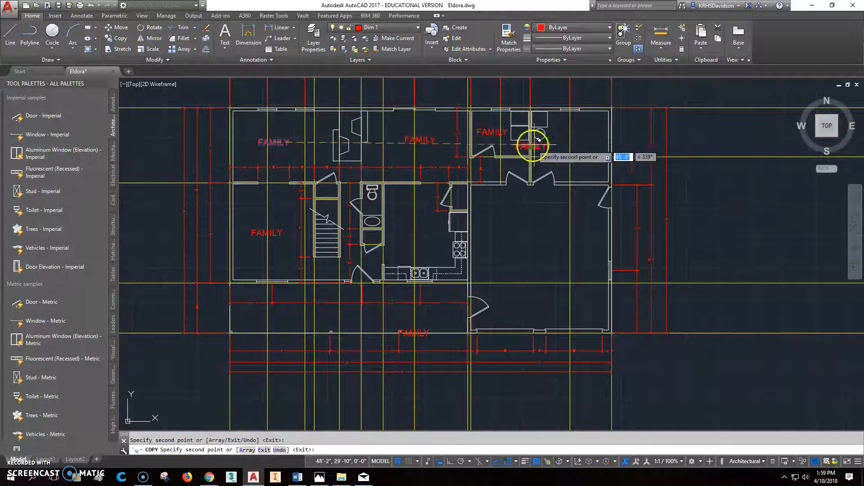
pyautogui.click(548, 244)
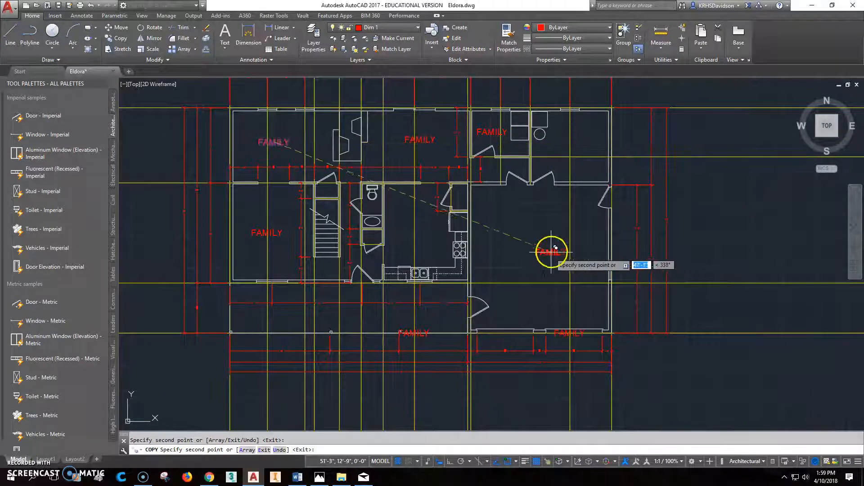
pyautogui.click(580, 135)
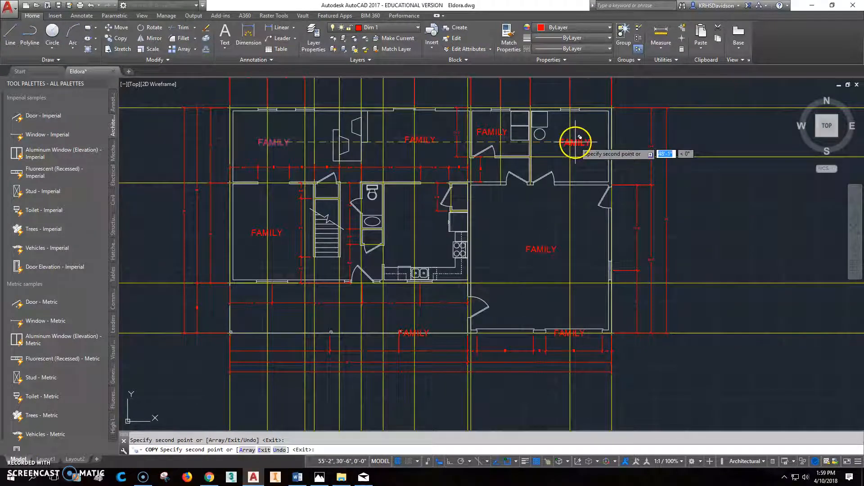
pyautogui.press('Escape')
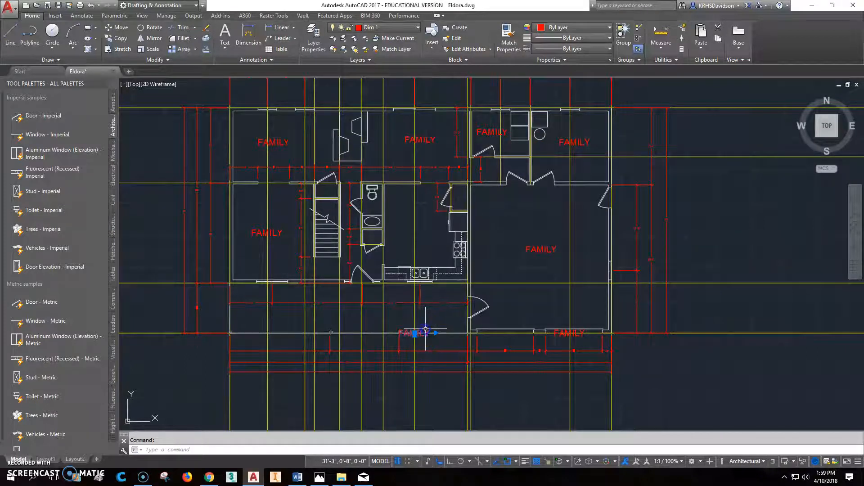
# Delete the two stray FAMILY copies lying on the lower edge of the porch and garage
pyautogui.press('Delete')
pyautogui.click(568, 332)
pyautogui.press('Delete')
# Copy the garage's FAMILY label into the kitchen
pyautogui.click(118, 38)
pyautogui.click(546, 250)
pyautogui.press('Return')
pyautogui.click(545, 247)
pyautogui.click(423, 220)
pyautogui.press('Escape')
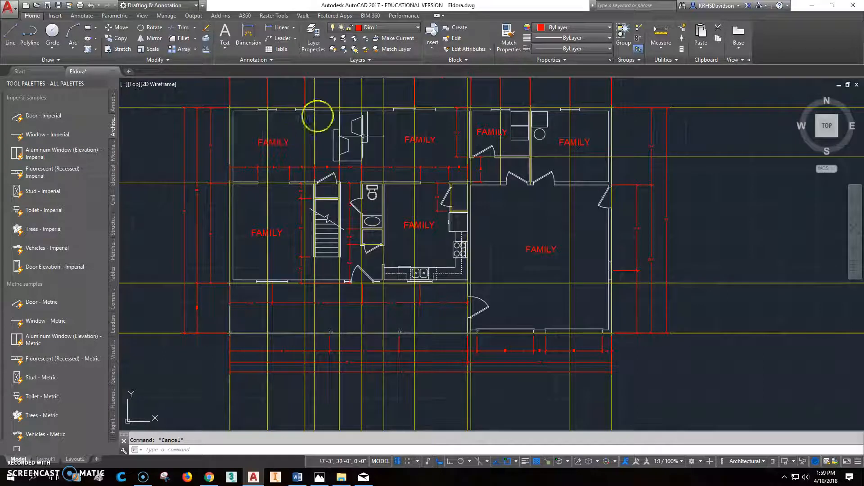
# Change the label in the room above the kitchen to DINING and the one in the small room beside it to UTILITY
pyautogui.click(428, 143)
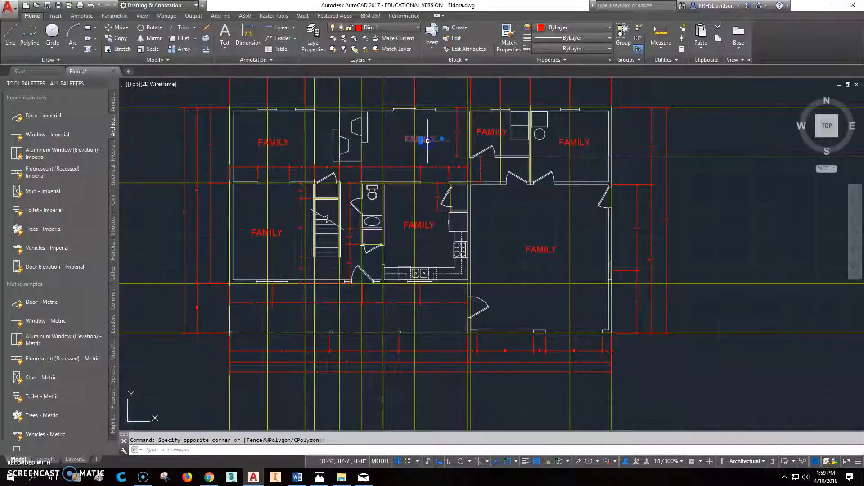
pyautogui.doubleClick(427, 141)
pyautogui.write('DINING')
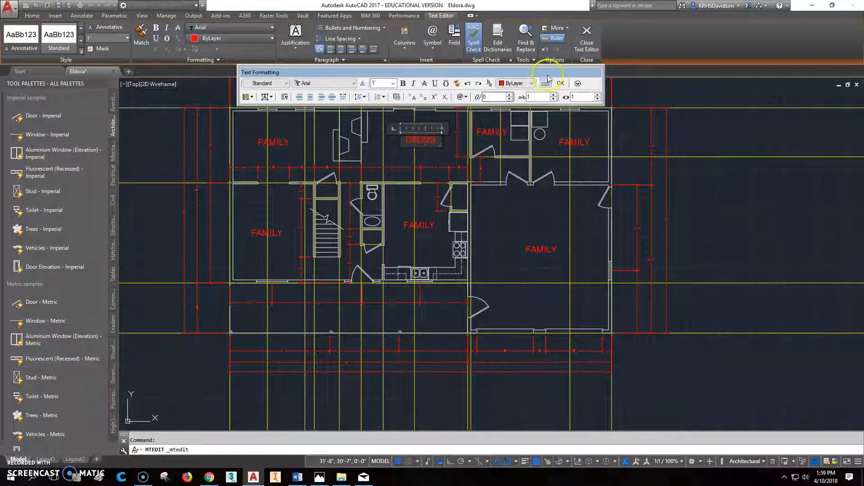
pyautogui.click(560, 85)
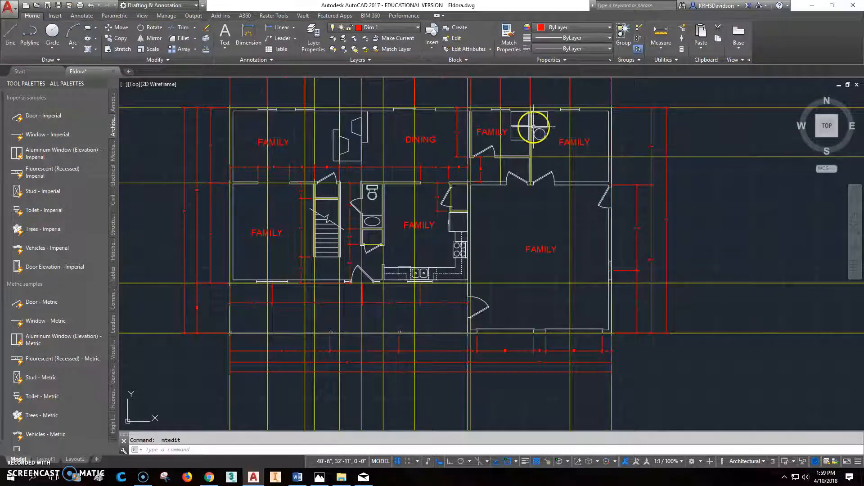
pyautogui.doubleClick(502, 130)
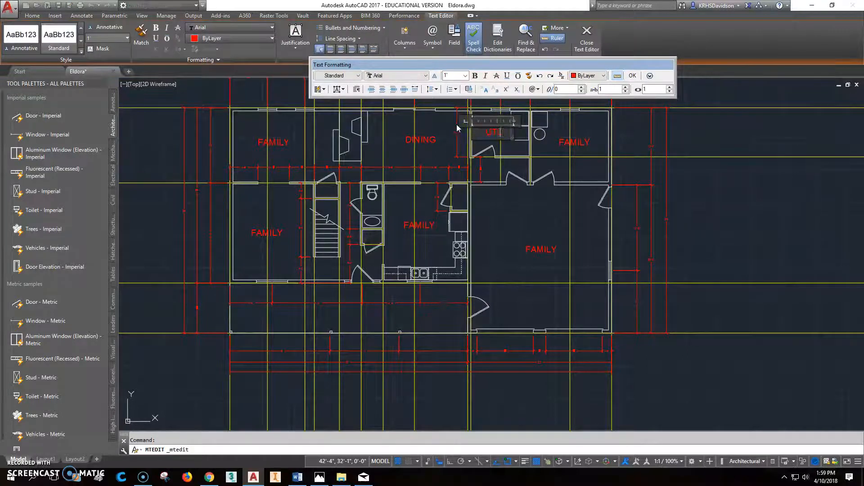
pyautogui.click(632, 75)
# Change the label in the upper-right room to SHOP and the one in the large room below it to GARAGE
pyautogui.doubleClick(580, 142)
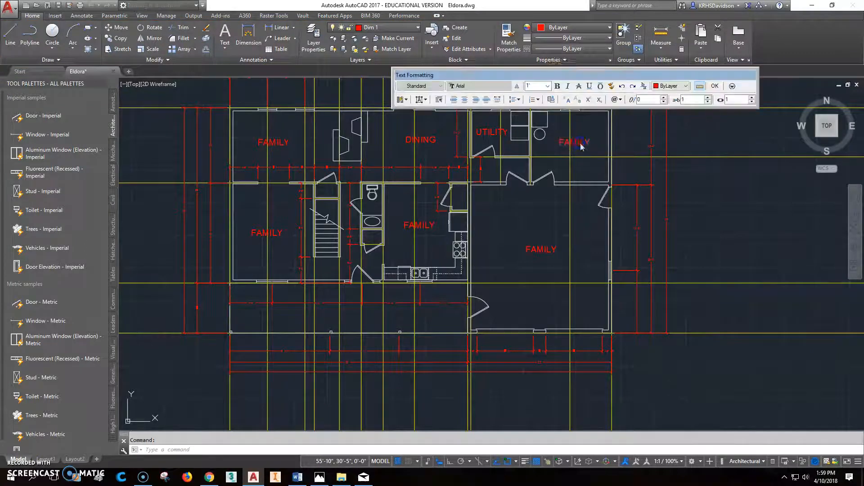
pyautogui.moveTo(593, 143); pyautogui.dragTo(542, 140)
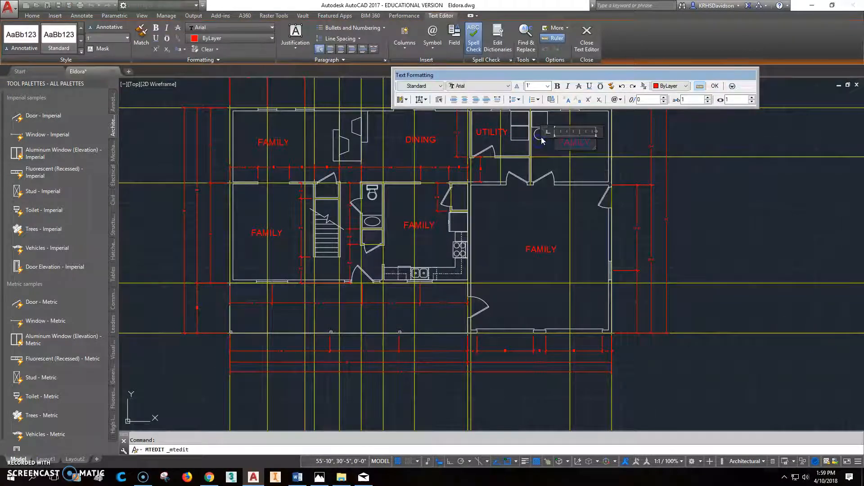
pyautogui.click(716, 85)
pyautogui.doubleClick(546, 248)
pyautogui.click(556, 250)
pyautogui.write('GARAGE')
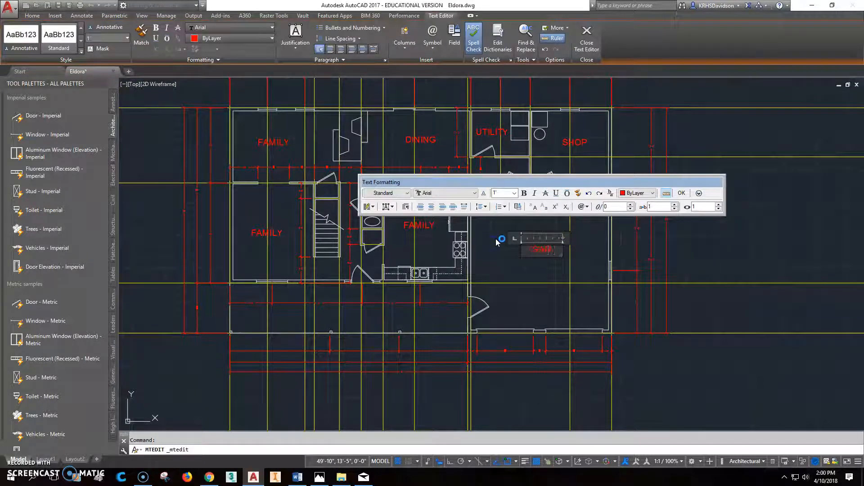
pyautogui.click(682, 193)
# Change the label in the kitchen to KITCHEN and the one in the lower-left room to LIVING ROOM on two lines
pyautogui.click(419, 225)
pyautogui.doubleClick(420, 225)
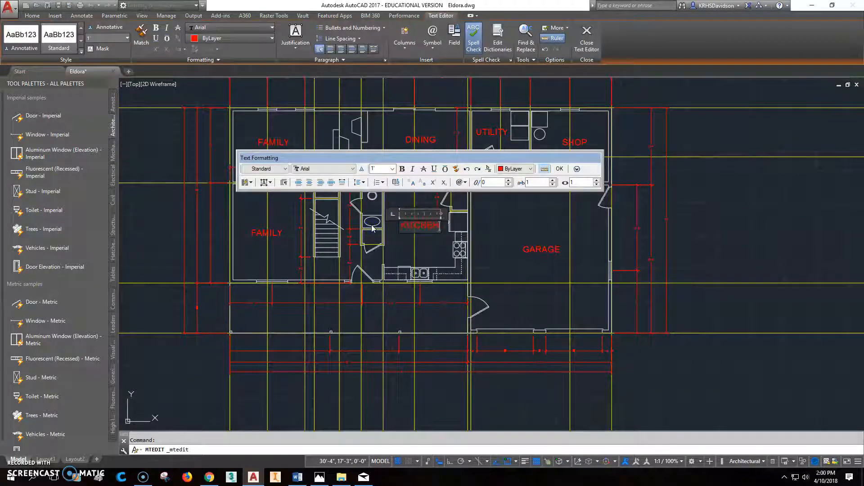
pyautogui.click(557, 176)
pyautogui.click(270, 232)
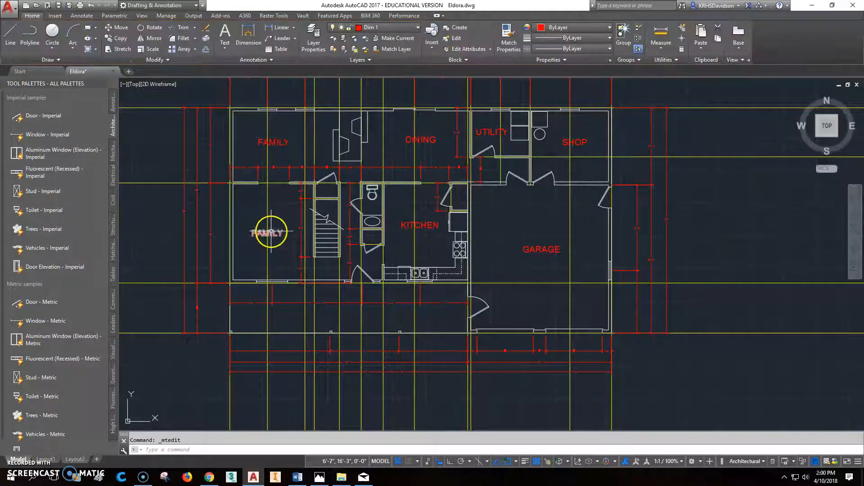
pyautogui.doubleClick(277, 234)
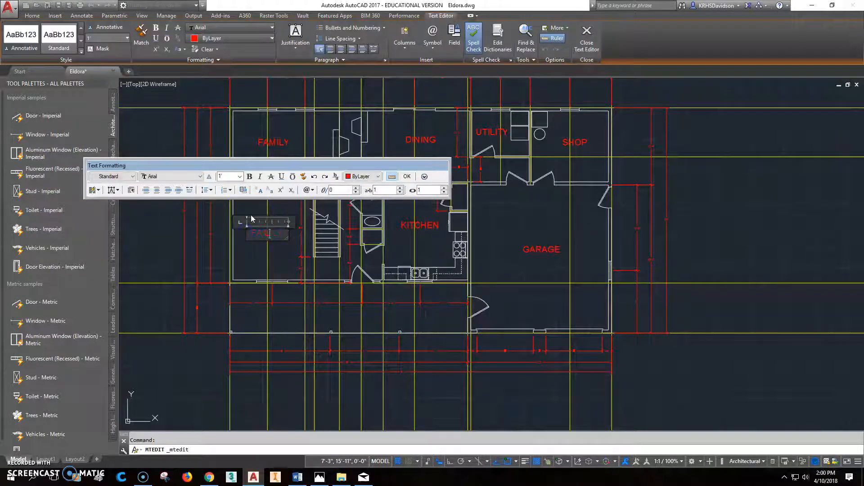
pyautogui.write('ROOM')
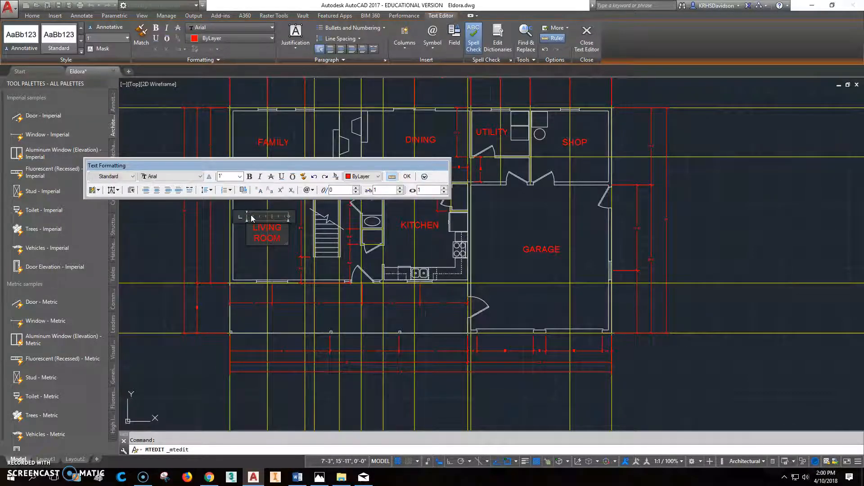
pyautogui.click(408, 176)
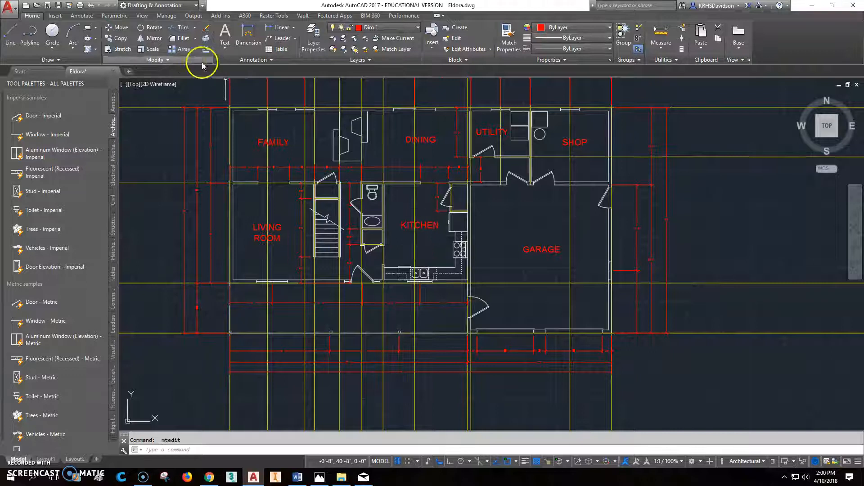
# Copy the FAMILY label from the family room onto the middle of the covered porch
pyautogui.click(123, 42)
pyautogui.click(272, 142)
pyautogui.press('Return')
pyautogui.click(272, 142)
pyautogui.click(351, 309)
pyautogui.press('Escape')
pyautogui.press('Escape')
# Change the copied FAMILY label on the porch to COVERED PORCH and finish editing the text
pyautogui.doubleClick(352, 310)
pyautogui.click(365, 311)
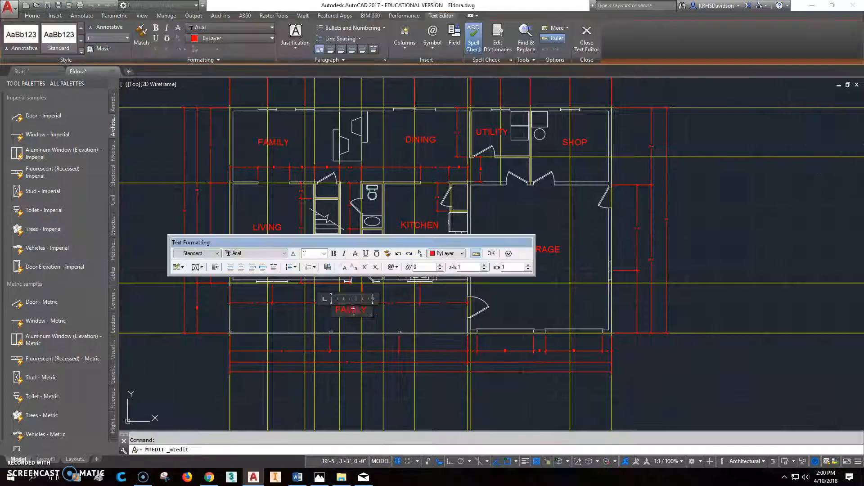
pyautogui.write('COV')
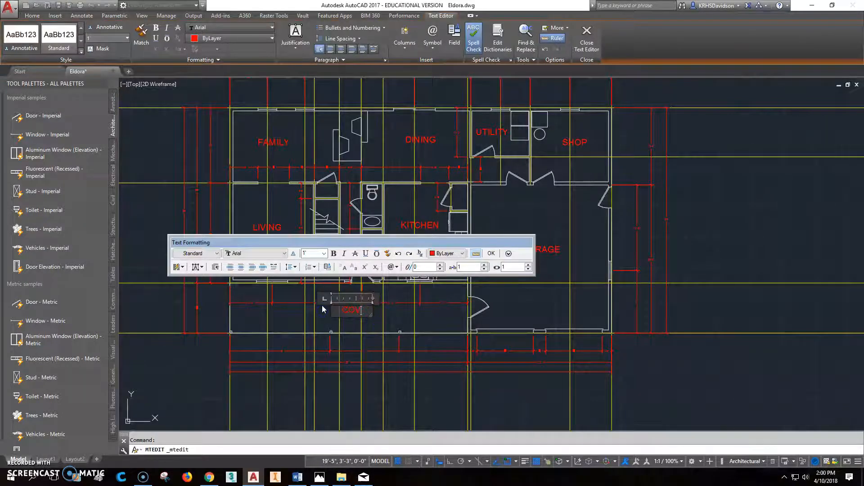
pyautogui.write('ERED PORCH')
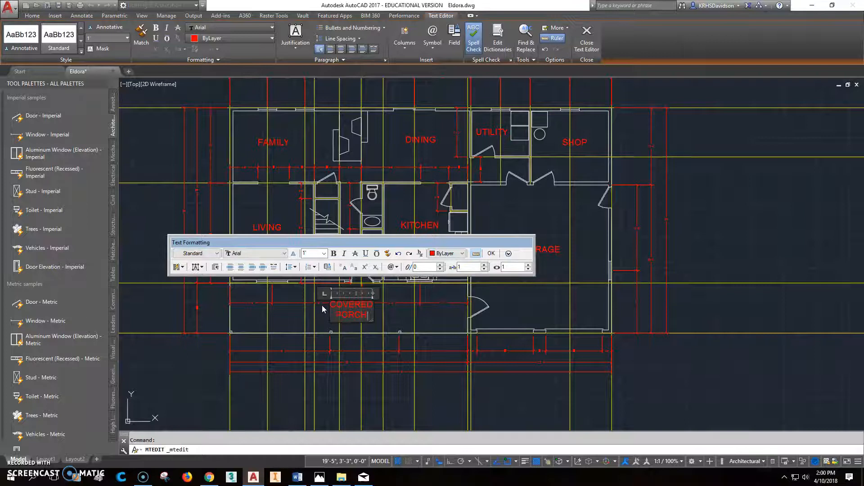
pyautogui.click(436, 277)
# Widen the text box of the COVERED PORCH label so that both words fit on a single line
pyautogui.click(364, 303)
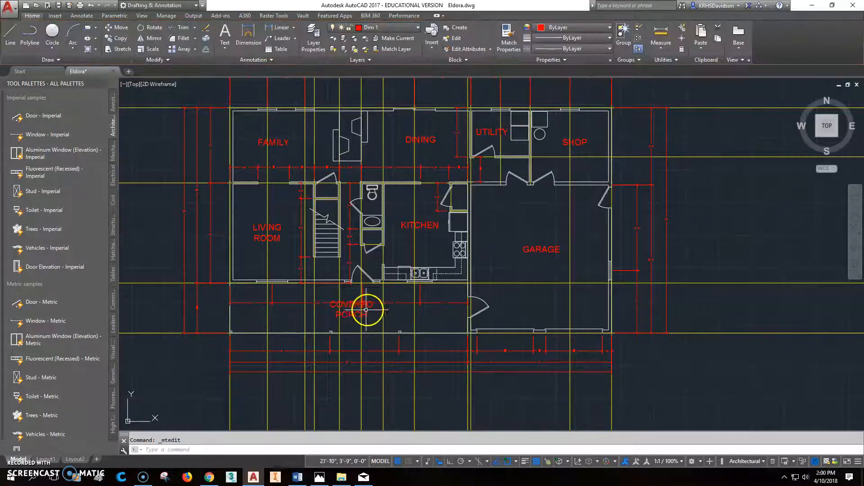
pyautogui.click(372, 309)
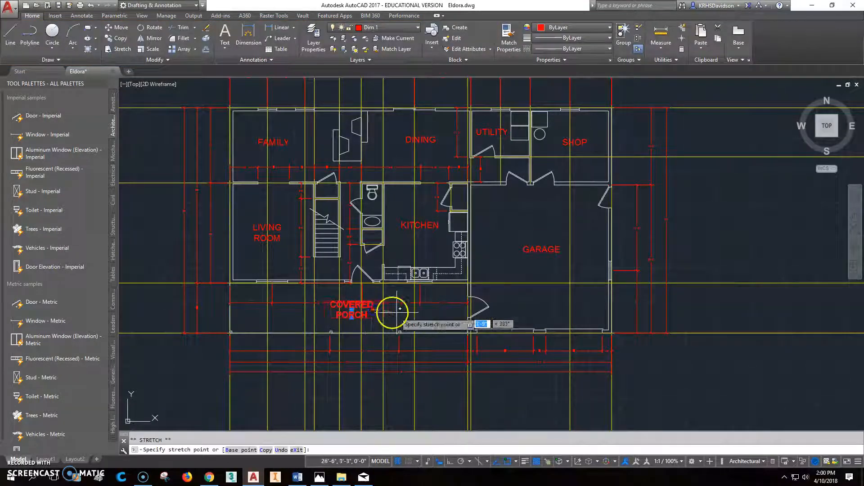
pyautogui.press('Escape')
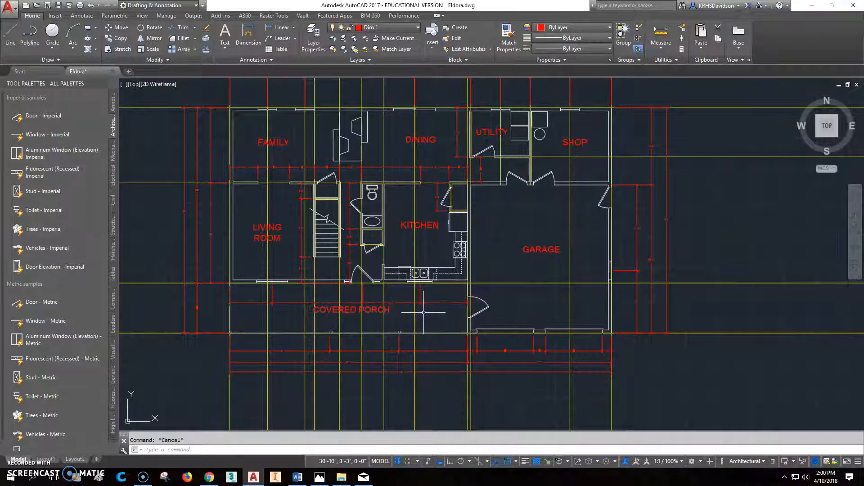
# Move the COVERED PORCH label slightly straight down, farther below the porch's dimension line
pyautogui.scroll(2, 370, 322)
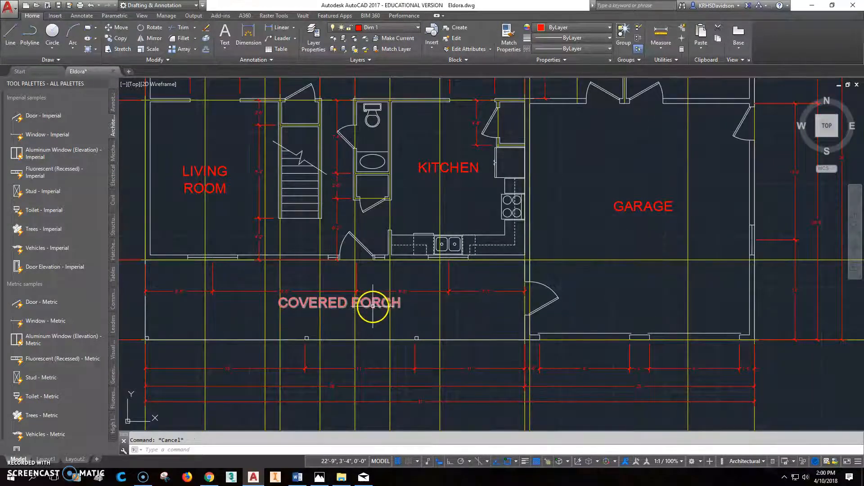
pyautogui.click(373, 306)
pyautogui.write('m')
pyautogui.press('Return')
pyautogui.click(480, 304)
pyautogui.click(480, 312)
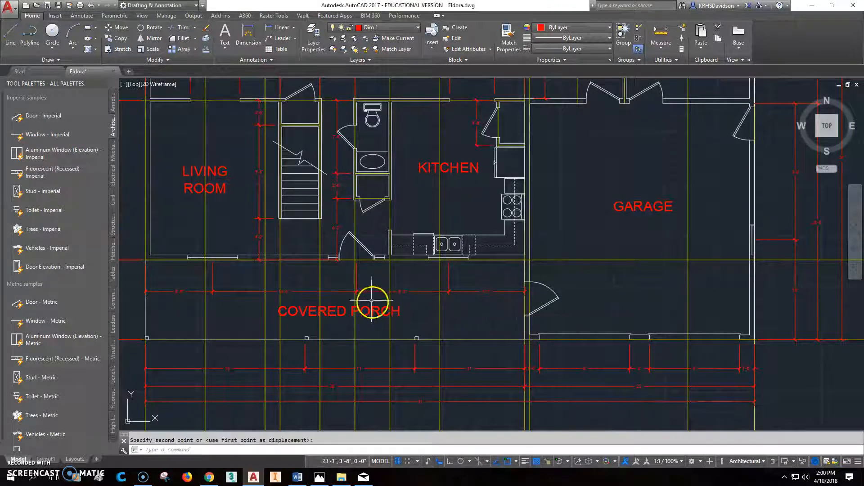
pyautogui.press('Escape')
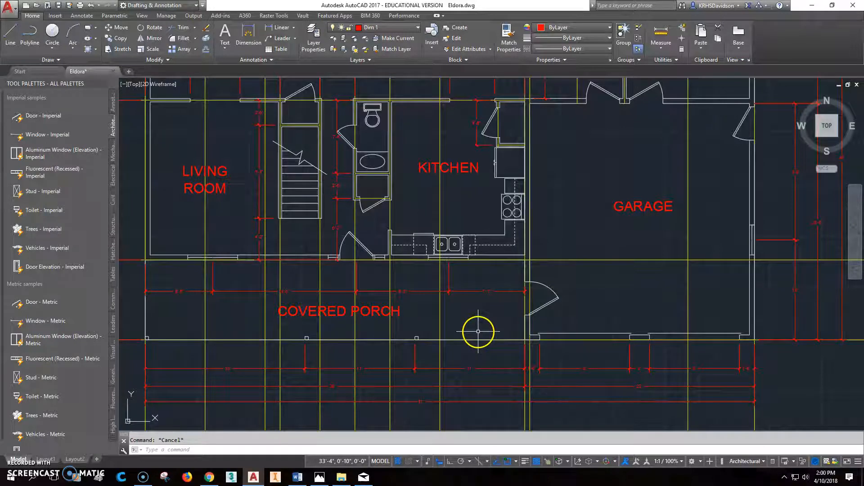
# Save the labelled floor plan drawing under its current name
pyautogui.scroll(-3, 436, 286)
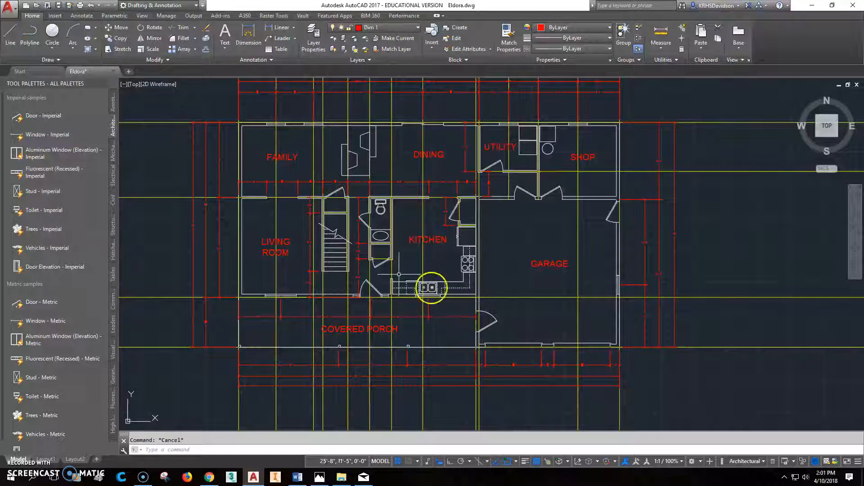
pyautogui.middleClick(502, 243)
pyautogui.middleClick(503, 243)
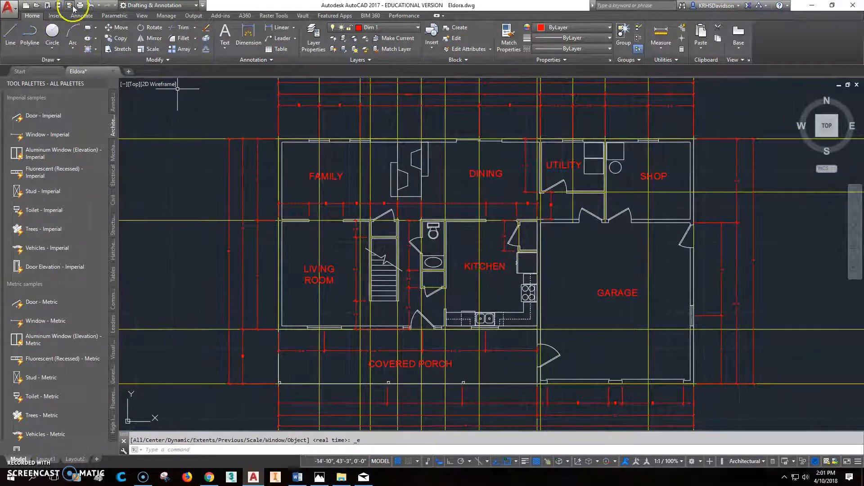
pyautogui.click(59, 5)
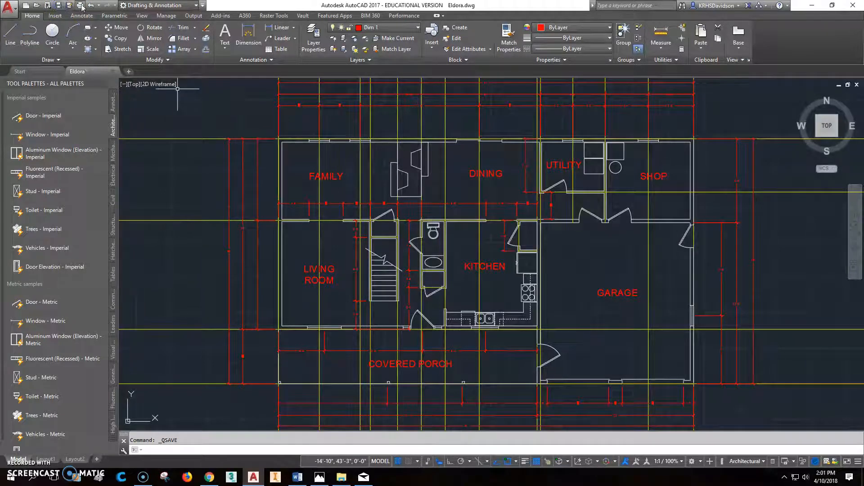
# Set up a plot with the DWG To PDF.pc3 plotter, plot area Extents and the plot centered, and preview it
pyautogui.click(80, 5)
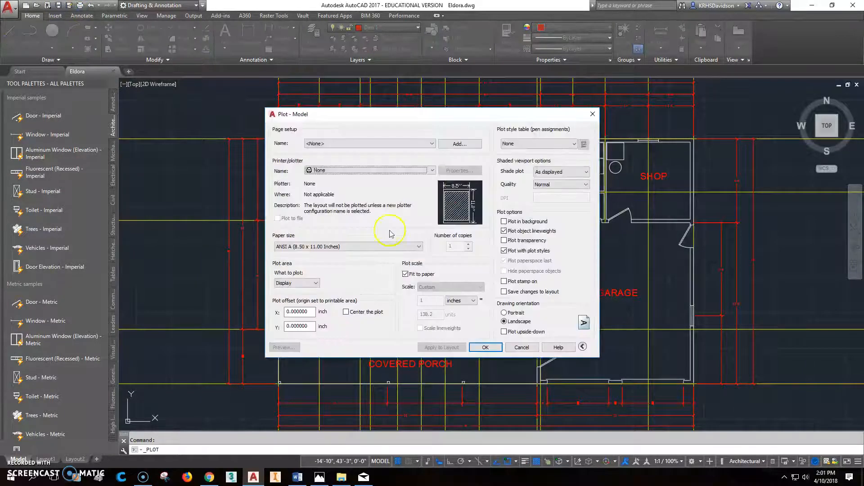
pyautogui.click(386, 171)
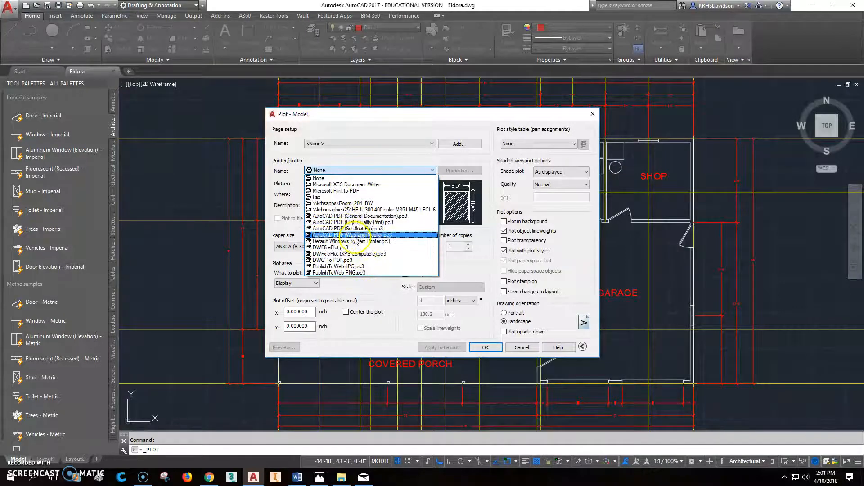
pyautogui.click(342, 261)
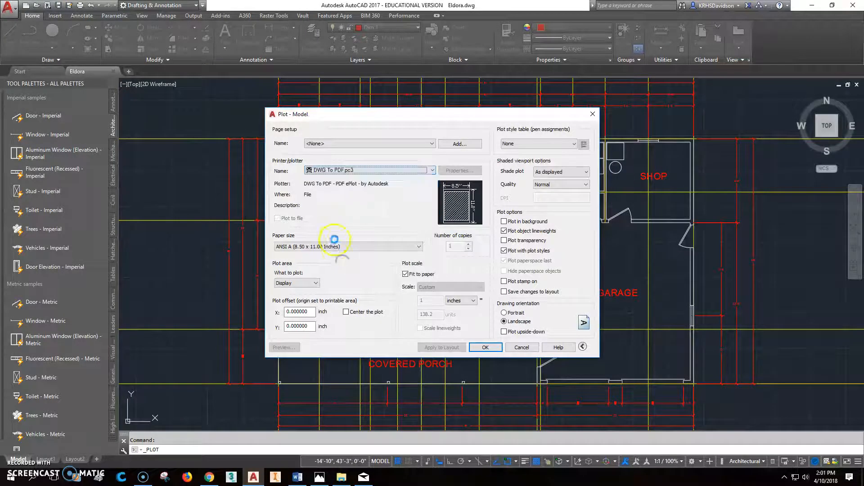
pyautogui.click(315, 283)
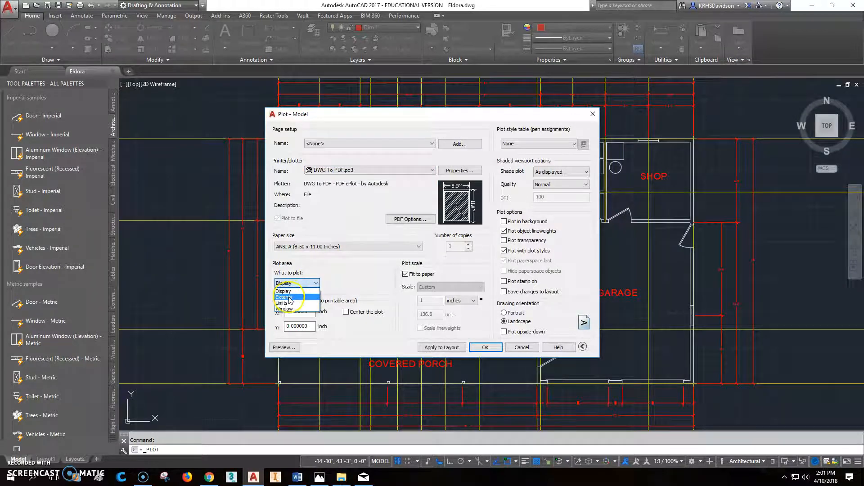
pyautogui.click(290, 298)
pyautogui.click(347, 311)
pyautogui.click(284, 348)
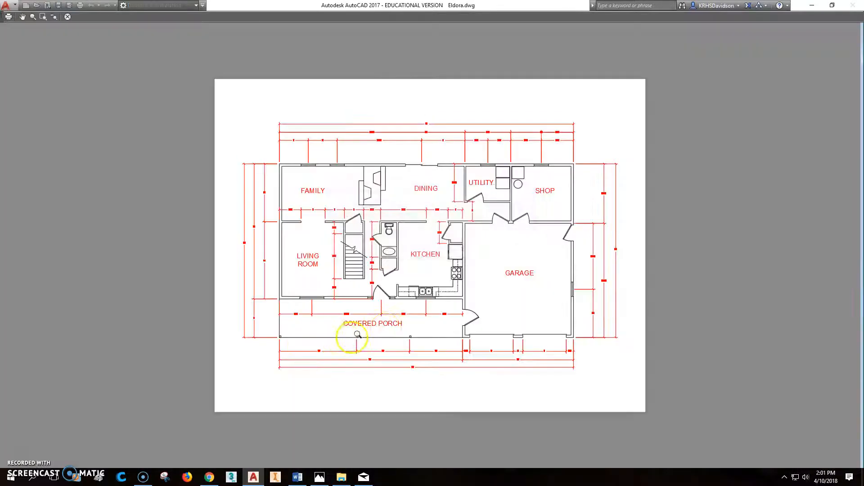
# Check the room labels and dimensions in the preview, then plot the sheet to Eldora-Model.pdf in the Documents folder
pyautogui.scroll(3, 423, 245)
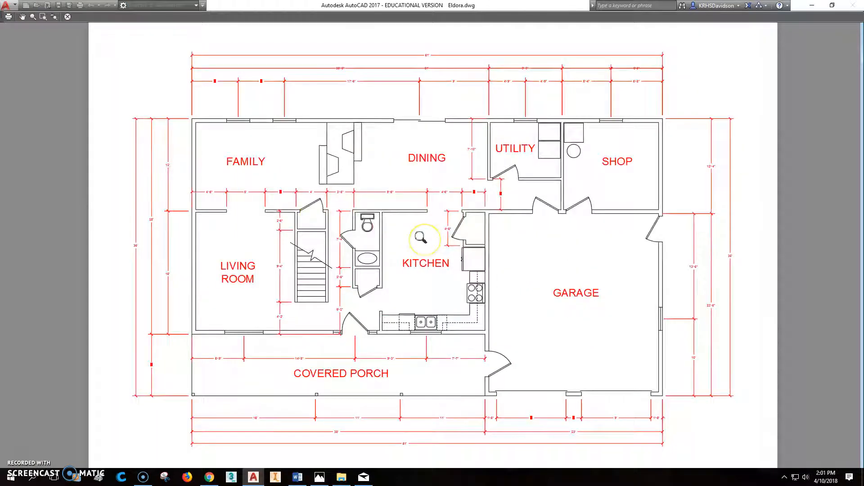
pyautogui.scroll(2, 418, 237)
pyautogui.scroll(-2, 417, 236)
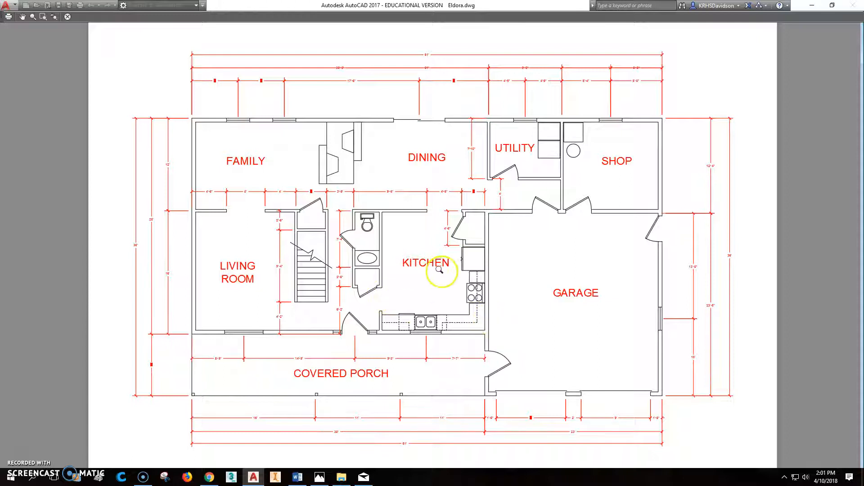
pyautogui.rightClick(554, 246)
pyautogui.click(579, 264)
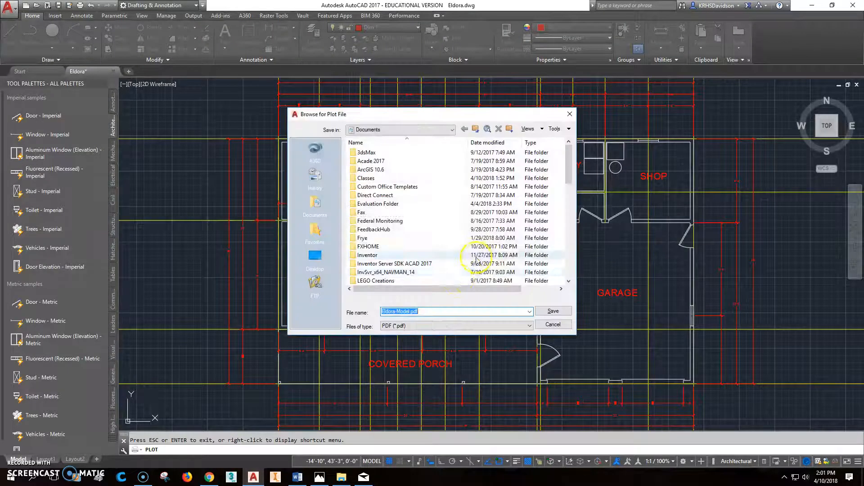
pyautogui.click(553, 311)
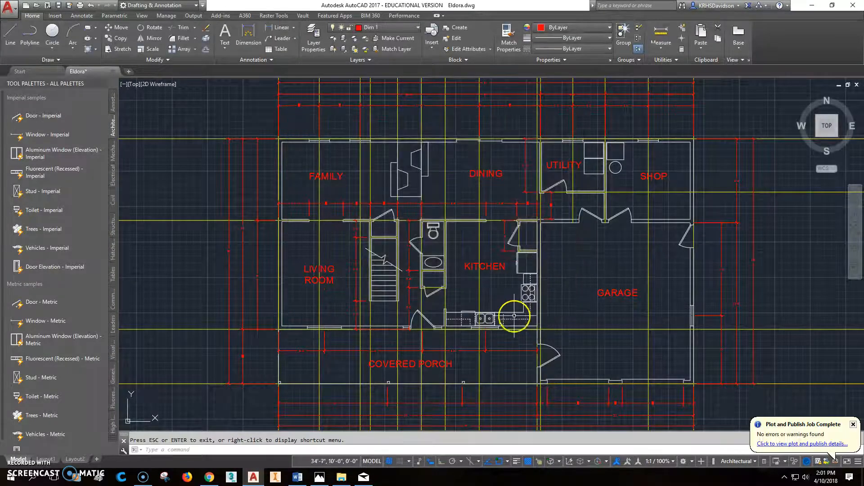